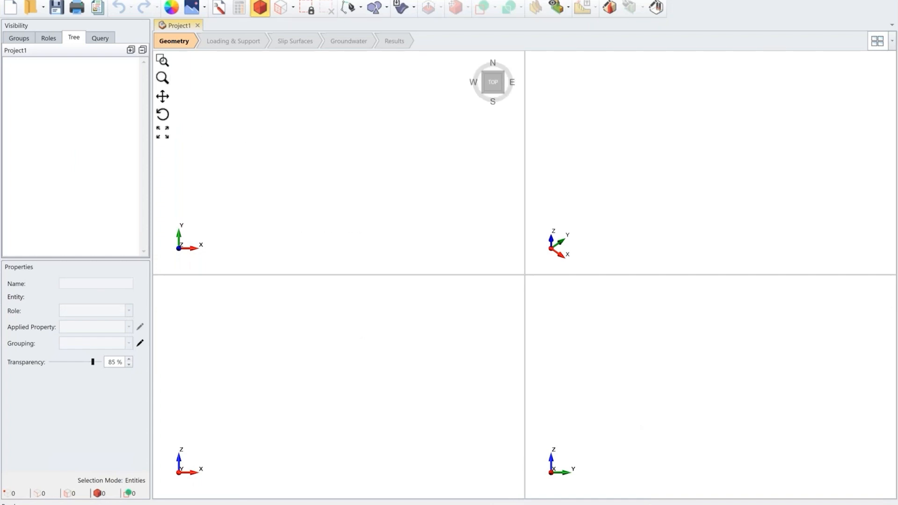
Step: Add a new material named "block model" and set its failure criterion to Block Model
left_click(134, 0)
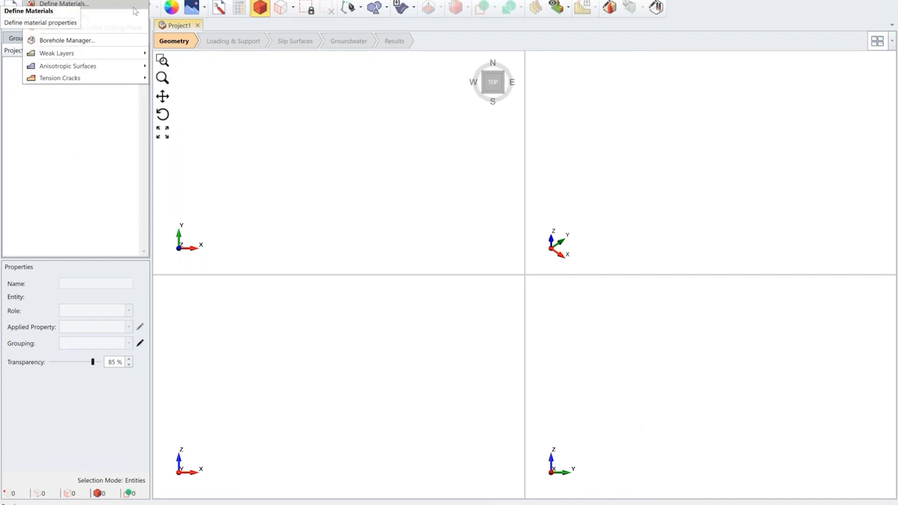
left_click(135, 11)
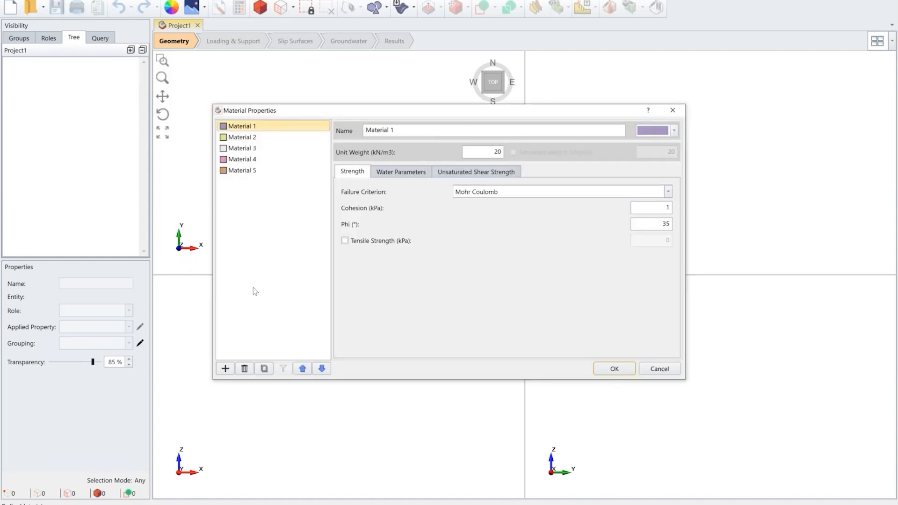
left_click(225, 368)
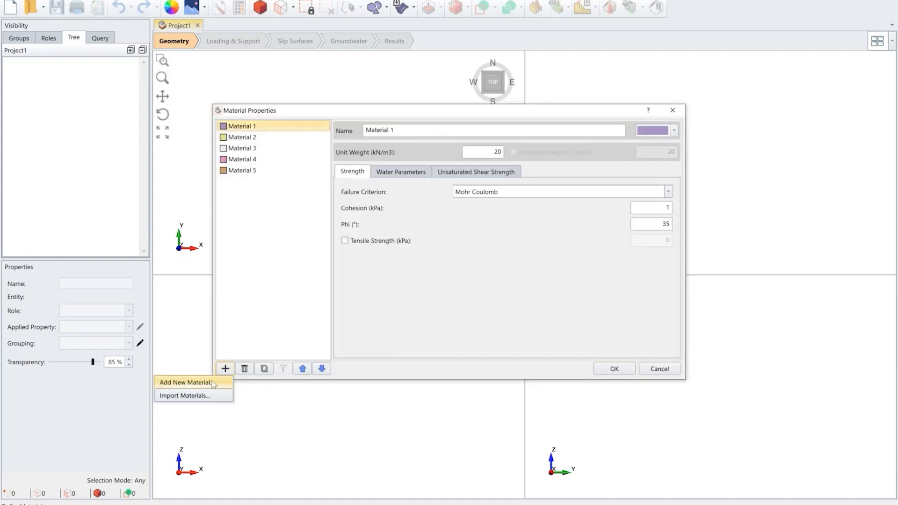
left_click(211, 382)
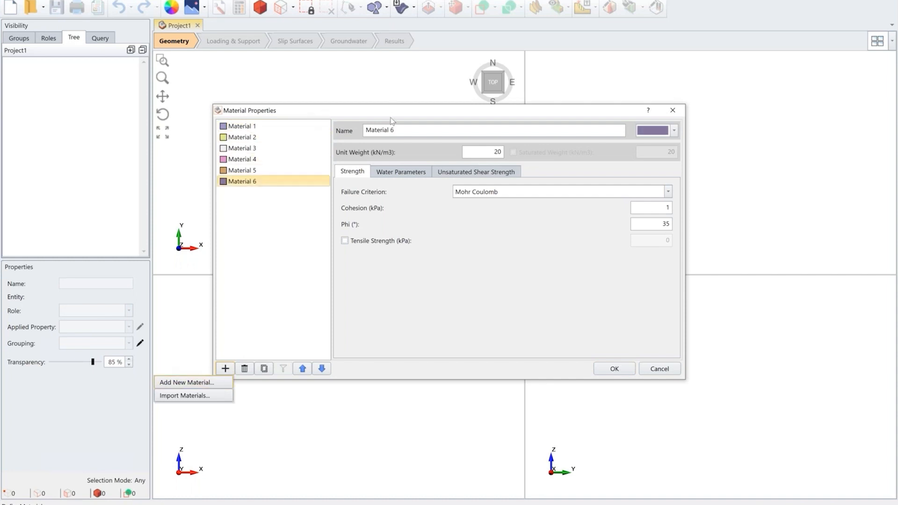
type("blo")
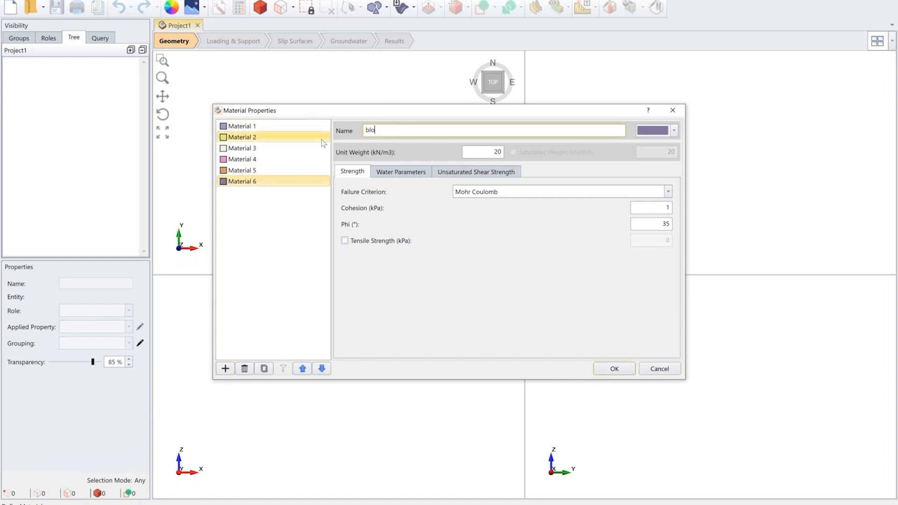
type("ck model")
left_click(515, 196)
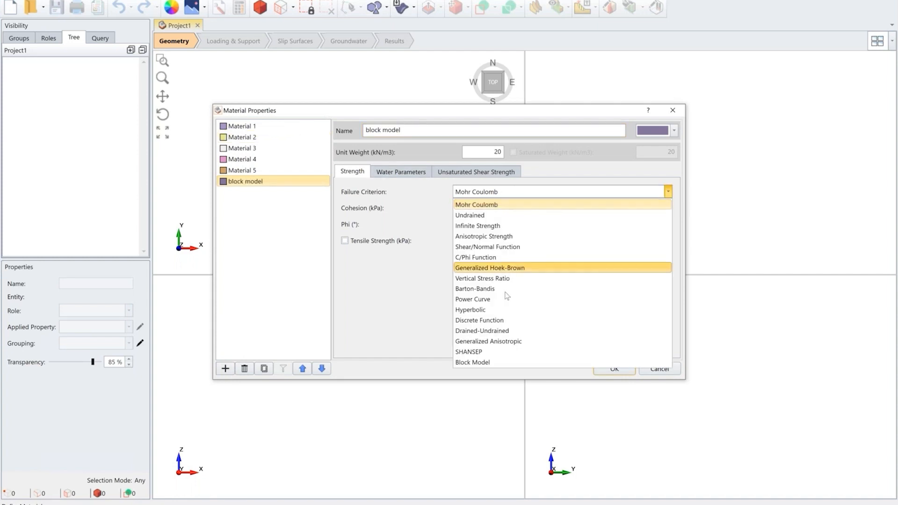
left_click(499, 364)
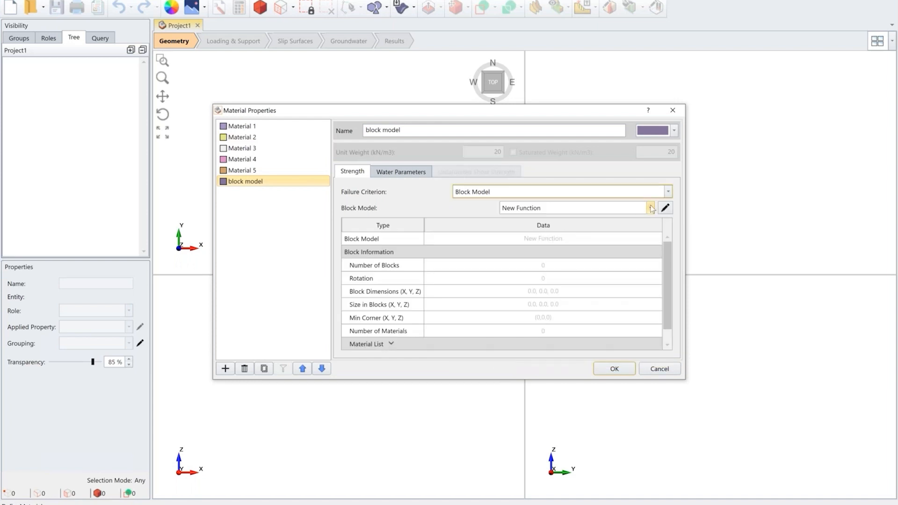
Step: Name the material's block model strength function "august 2021" and start importing its block data
left_click(665, 208)
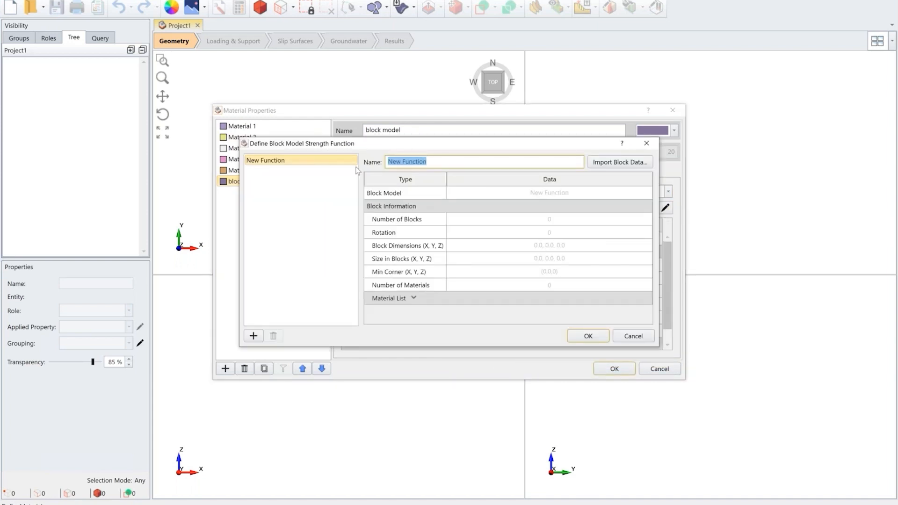
type("august")
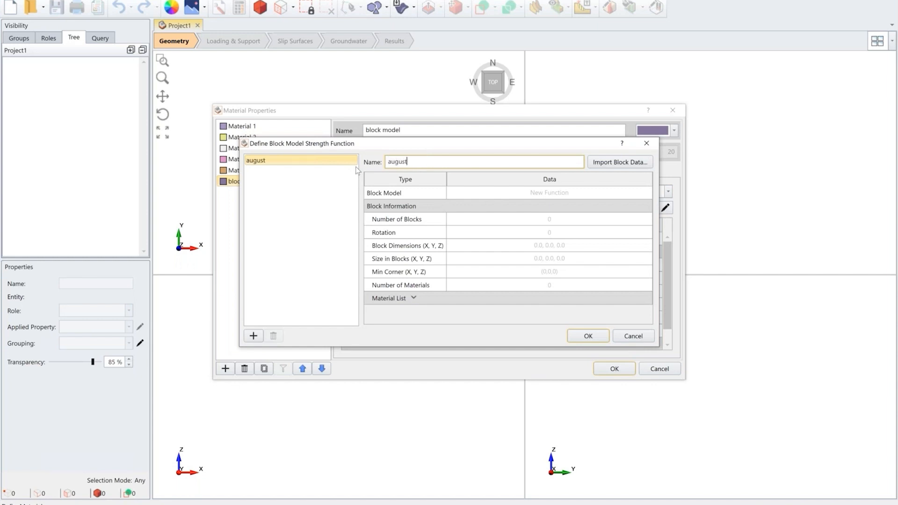
type(" 2021")
left_click(631, 166)
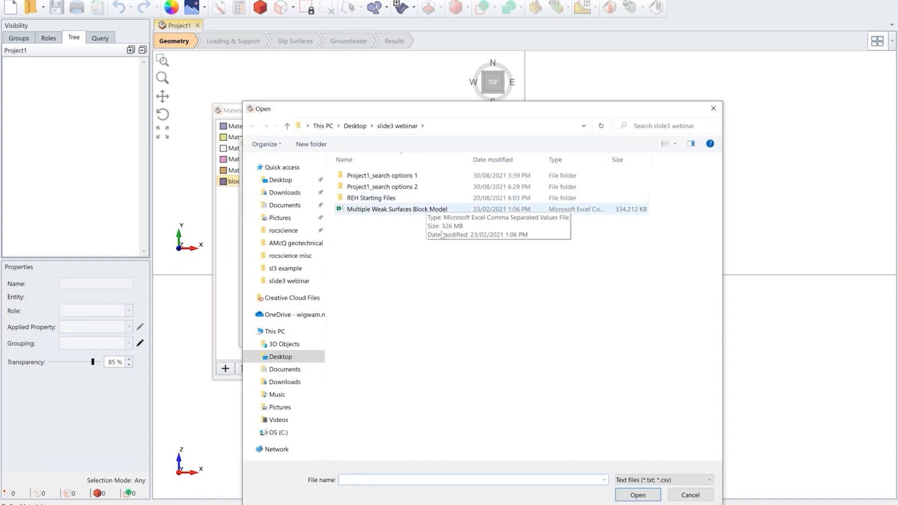
Step: Switch to Excel and examine the header rows and data columns of the Multiple Weak Surfaces Block Model file
left_click(401, 504)
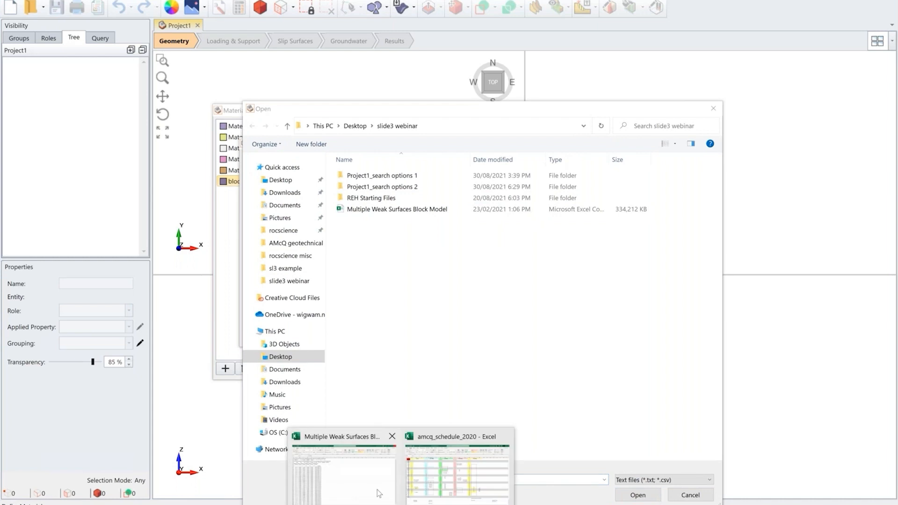
mouse_move(379, 494)
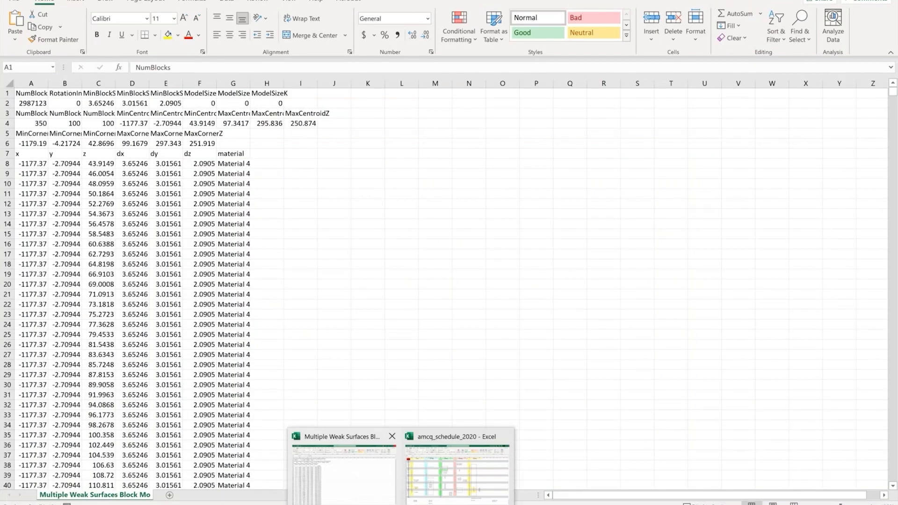
left_click(379, 494)
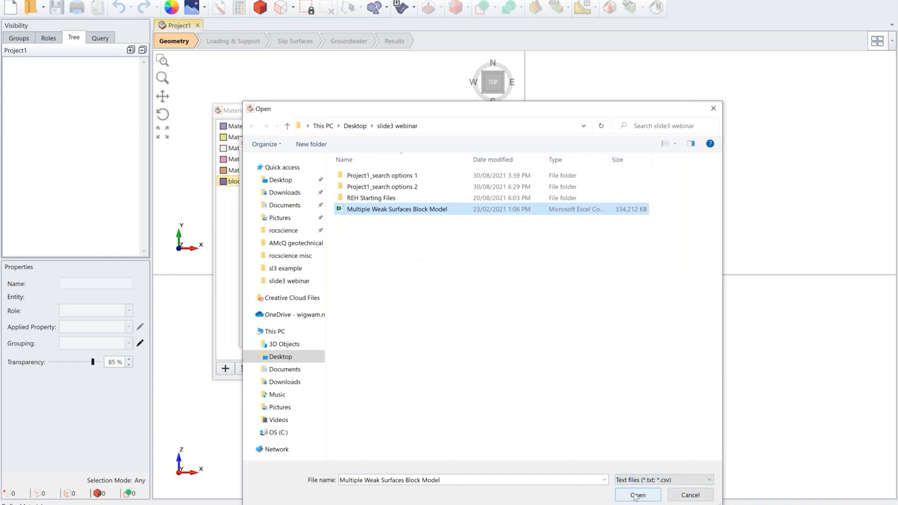
Step: Load the Multiple Weak Surfaces Block Model CSV file in Slide3 and set the import start row to 8
left_click(636, 496)
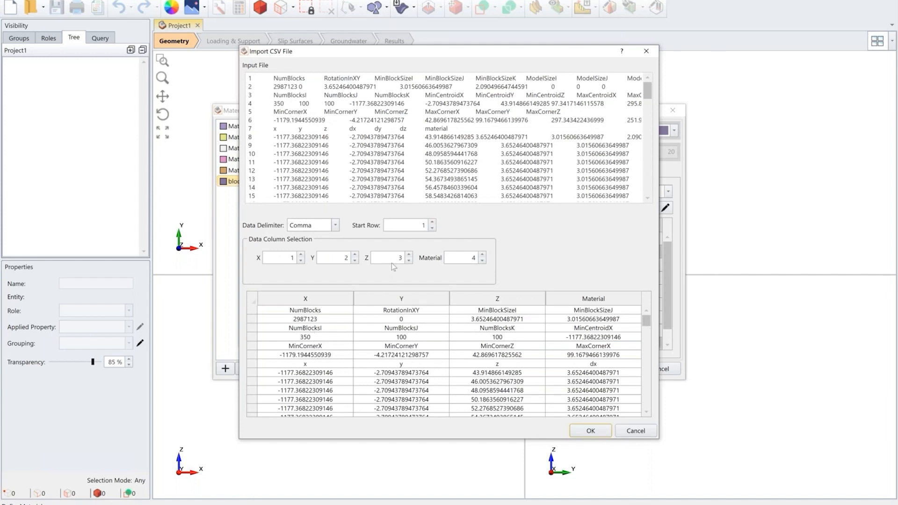
left_click(432, 223)
left_click(432, 223)
left_click(432, 223)
left_click(432, 223)
left_click(432, 224)
left_click(432, 224)
left_click(432, 224)
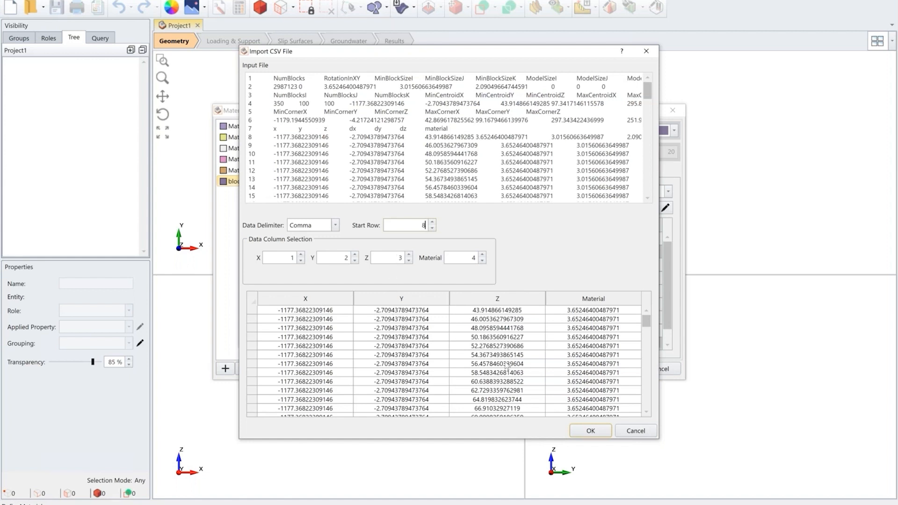
Step: Assign data column 7 to Material and accept the CSV import settings
left_click(484, 256)
left_click(484, 256)
left_click(483, 255)
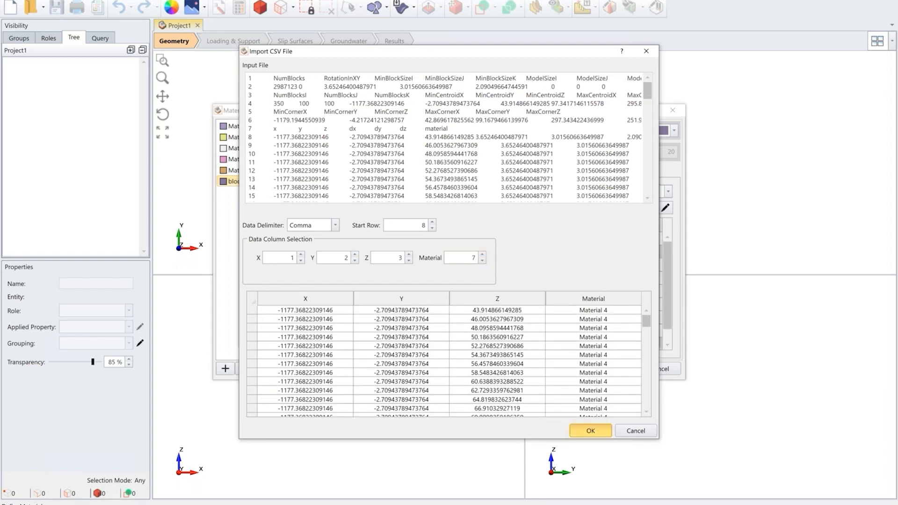
left_click(591, 430)
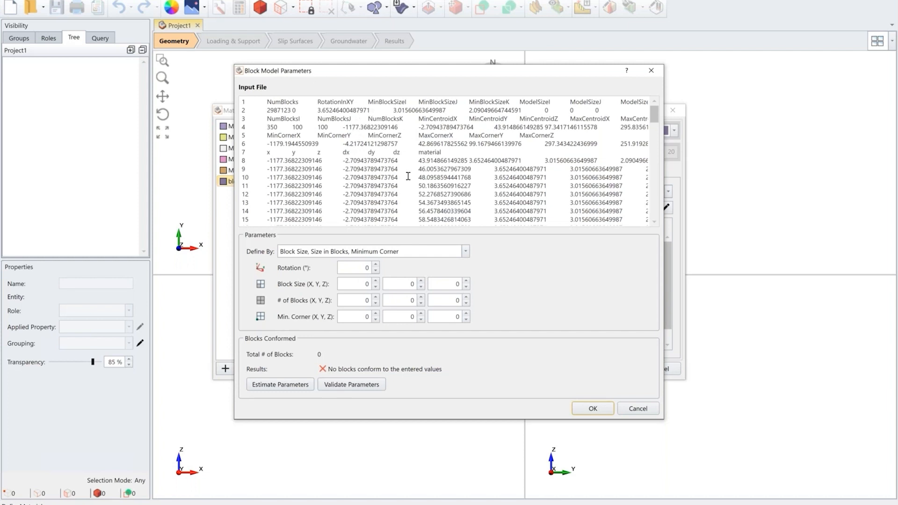
Step: Estimate the block model parameters from the imported data and accept them together with the august 2021 strength function
left_click(266, 386)
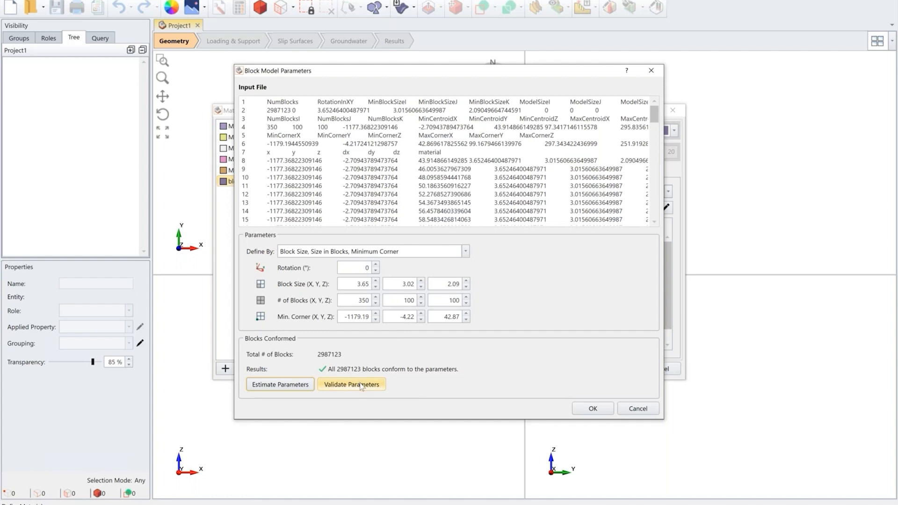
left_click(591, 408)
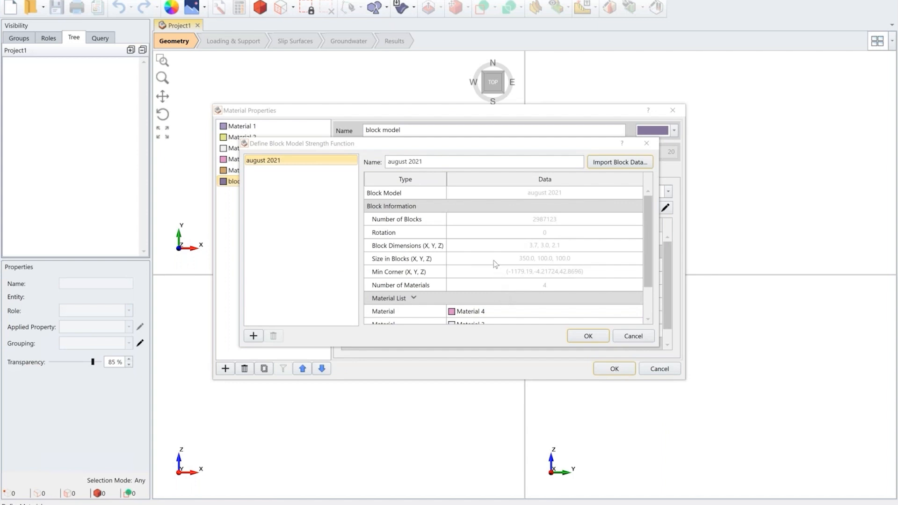
scroll(495, 267, "down", 1)
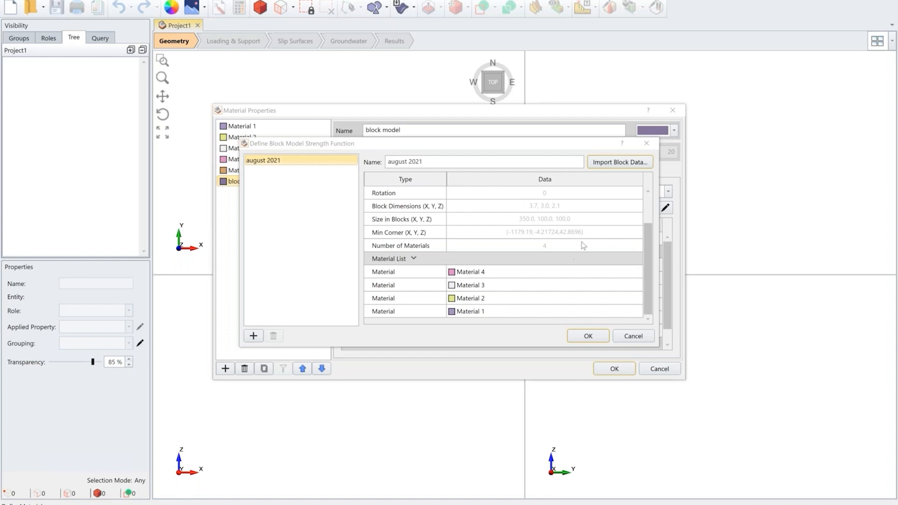
left_click(588, 336)
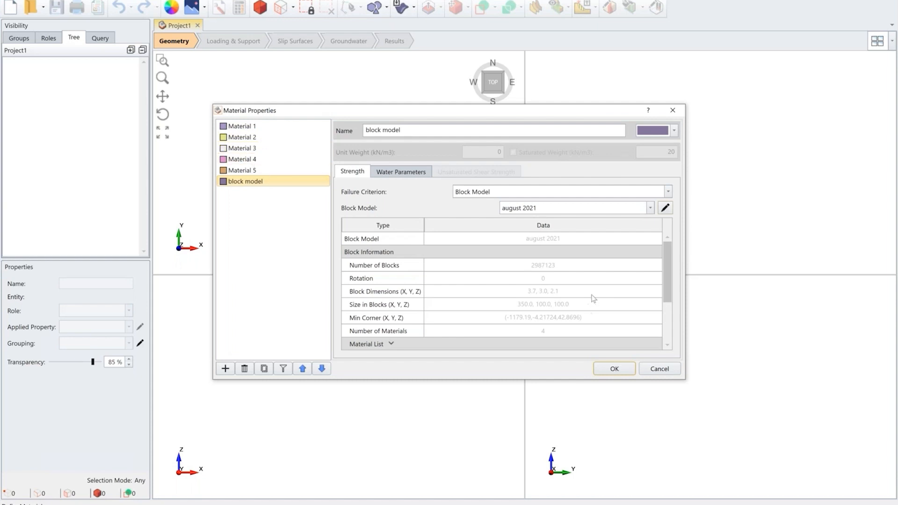
scroll(593, 298, "down", 2)
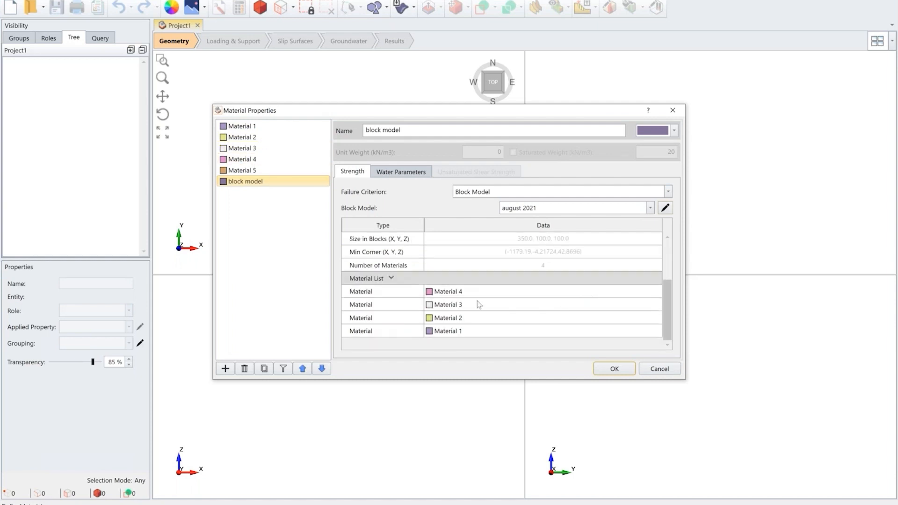
Step: Keep Material 1 on the Mohr Coulomb criterion and set its cohesion to 100 kPa
left_click(276, 125)
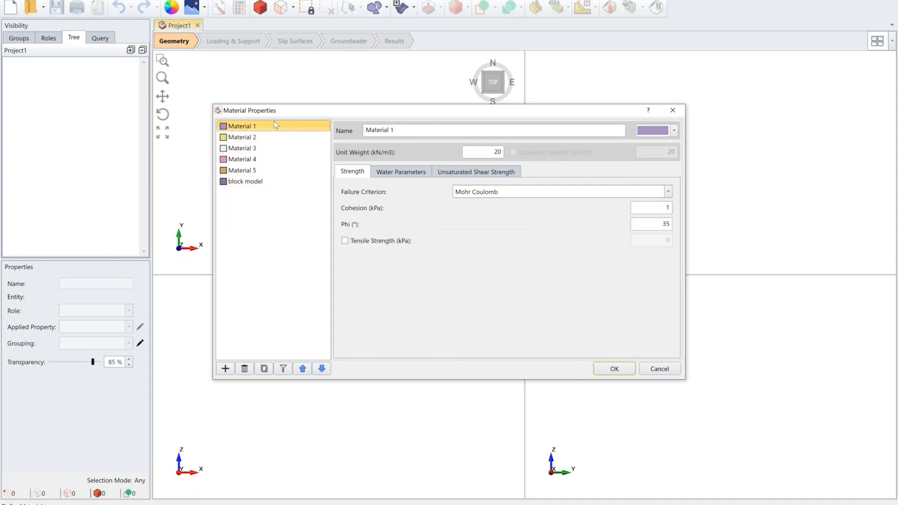
left_click(518, 193)
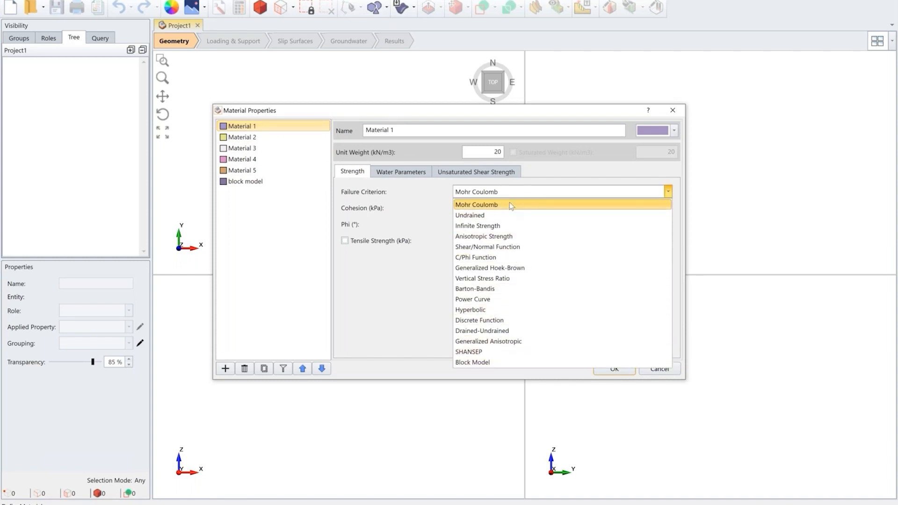
left_click(527, 203)
key("Tab")
type("100")
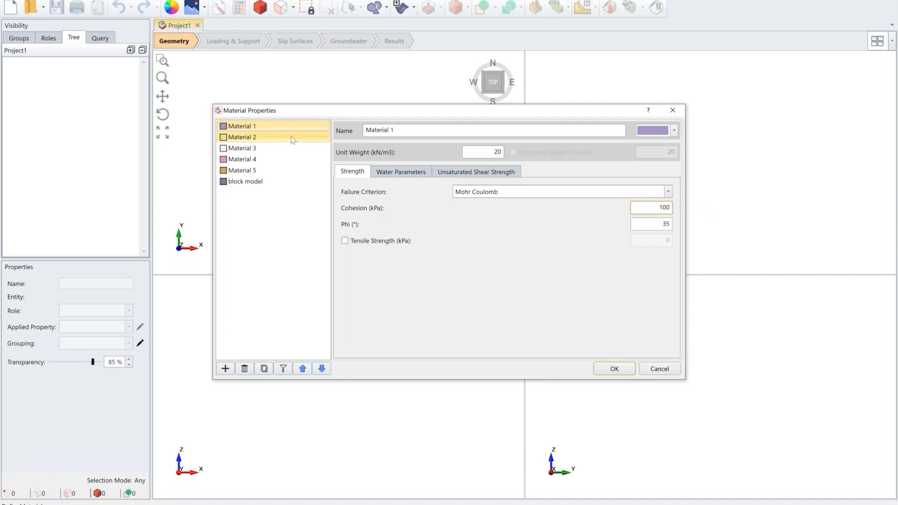
Step: Set Material 2's cohesion to 50 kPa and its phi to 28°
left_click(291, 137)
double_click(662, 207)
type("50")
double_click(664, 223)
type("28")
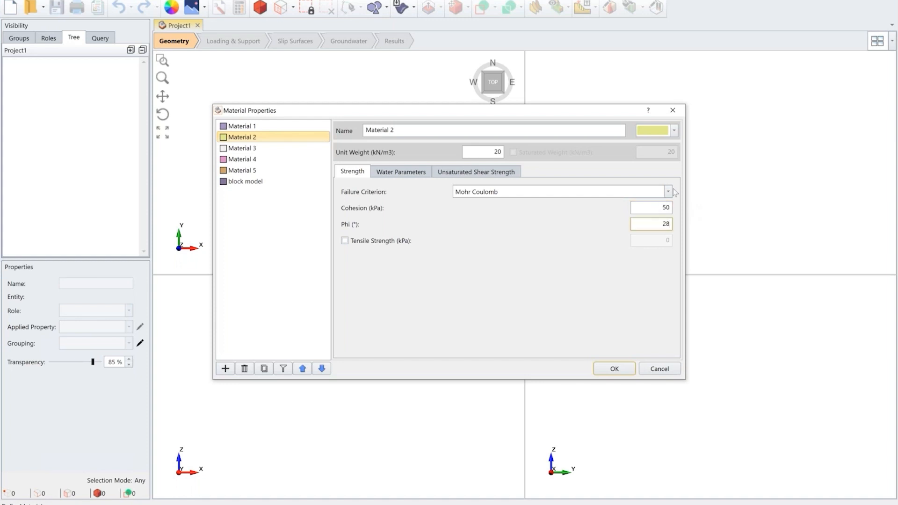
Step: Assign the Generalized Hoek-Brown criterion to Material 3 with a GSI of 60 and an mi of 12
left_click(300, 149)
left_click(549, 196)
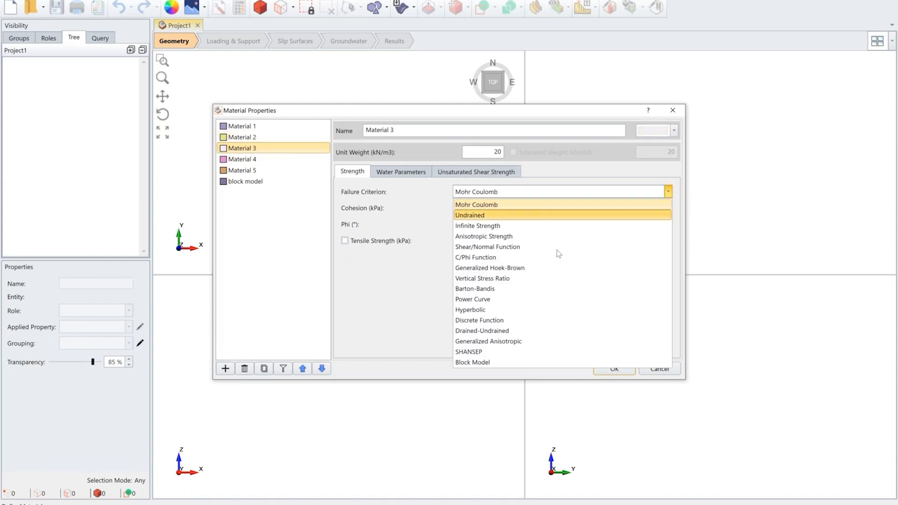
left_click(563, 267)
double_click(663, 240)
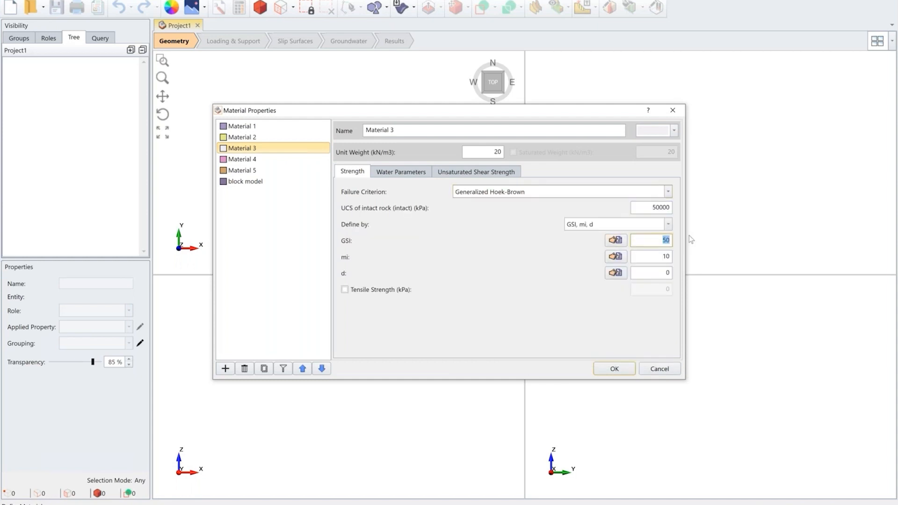
type("60")
double_click(661, 260)
type("12")
Step: Assign Generalized Hoek-Brown to Material 4 with UCS 30000 kPa, GSI 35 and mi 8, and accept the material properties
left_click(242, 159)
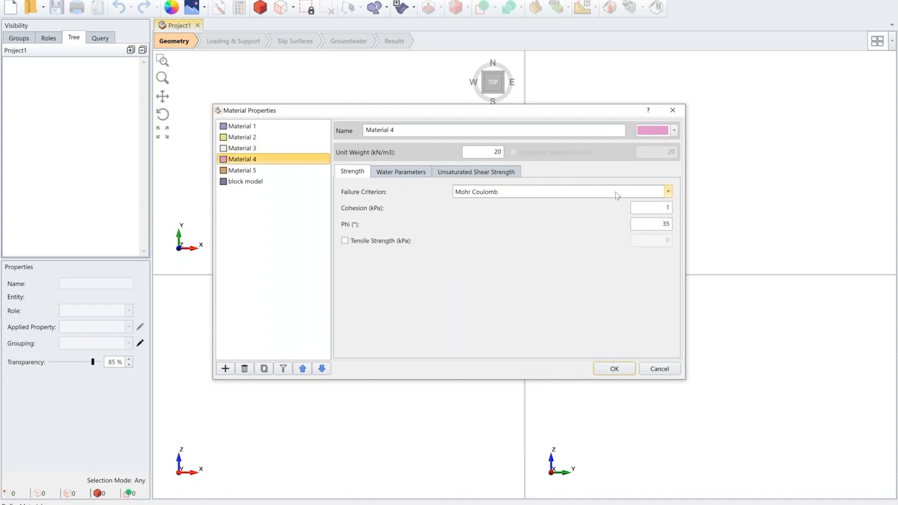
left_click(614, 195)
left_click(579, 267)
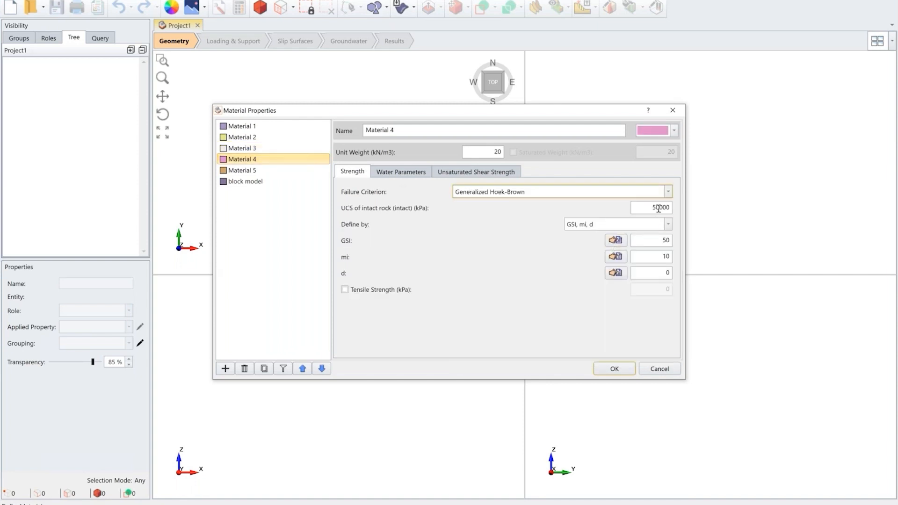
left_click(656, 208)
key("BackSpace")
type("3")
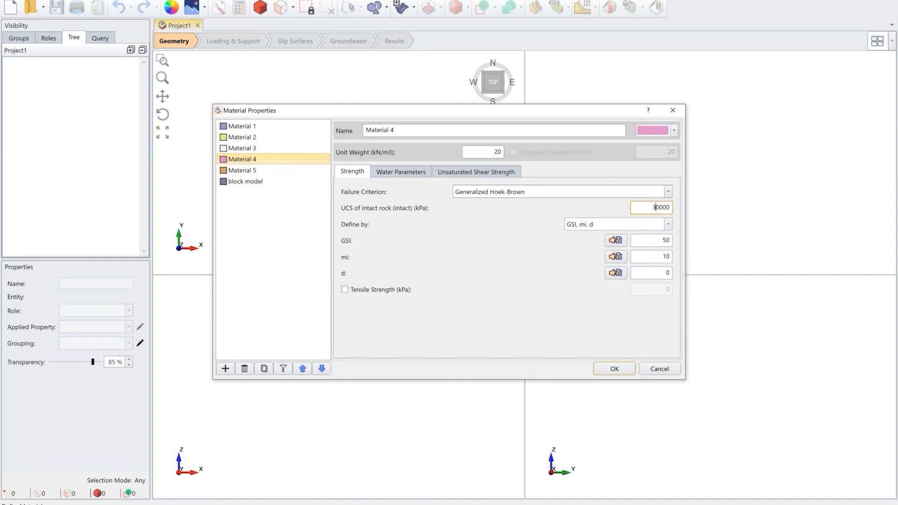
double_click(666, 240)
type("35")
double_click(665, 257)
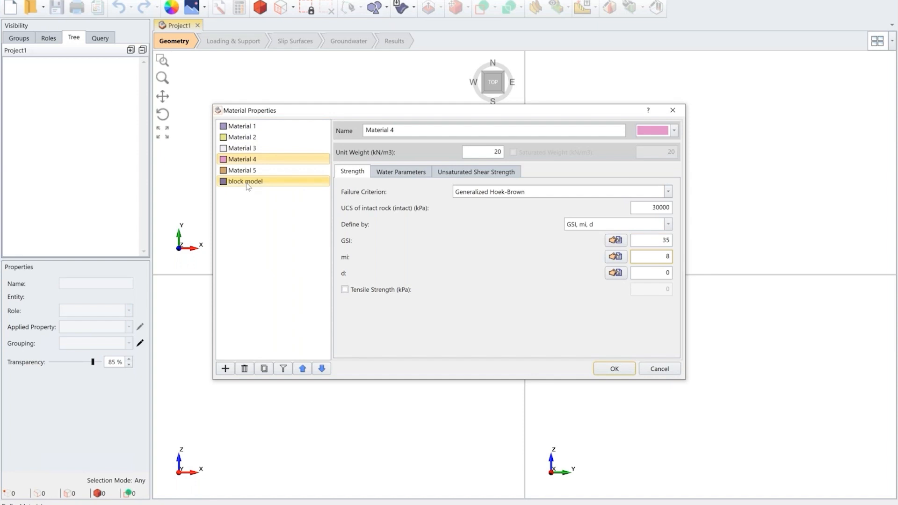
left_click(614, 370)
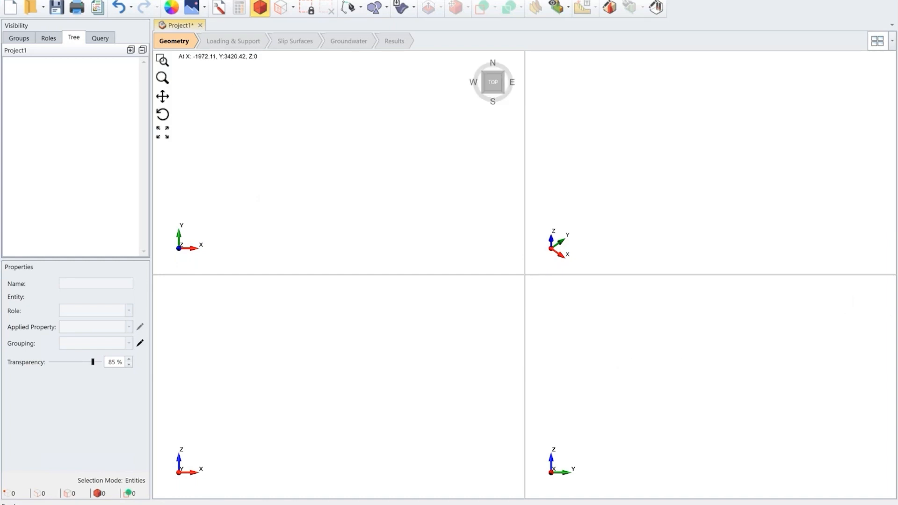
Step: Create the external geometry from the imported block model
left_click(108, 0)
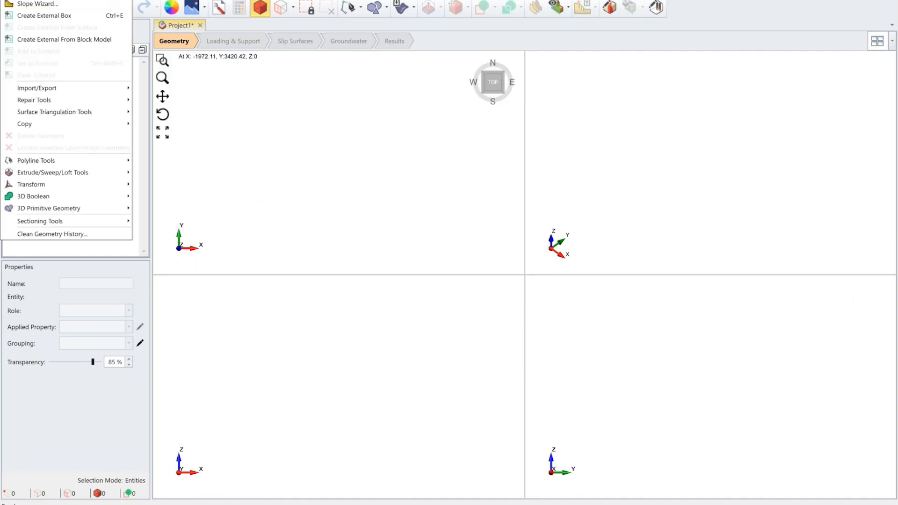
left_click(110, 40)
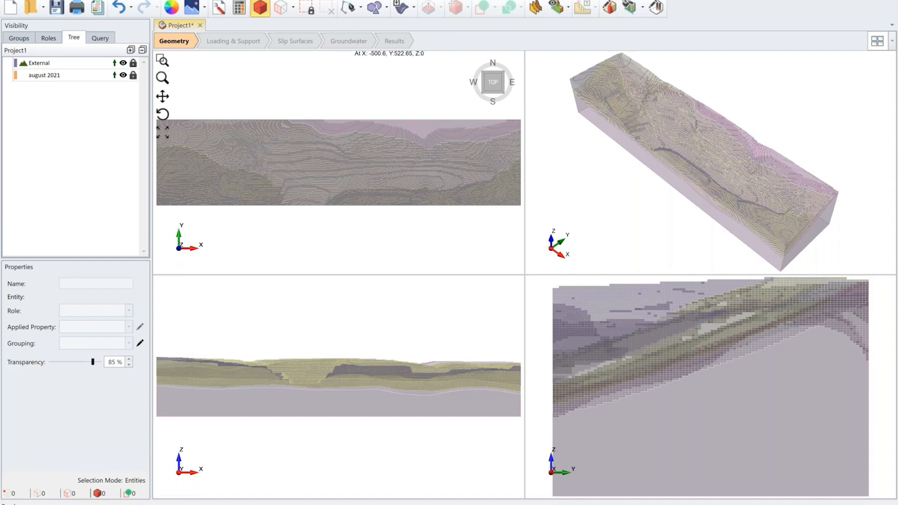
Step: Switch to the PowerPoint presentation, start the slide show from the Demonstration slide and advance to slide 28
mouse_move(583, 504)
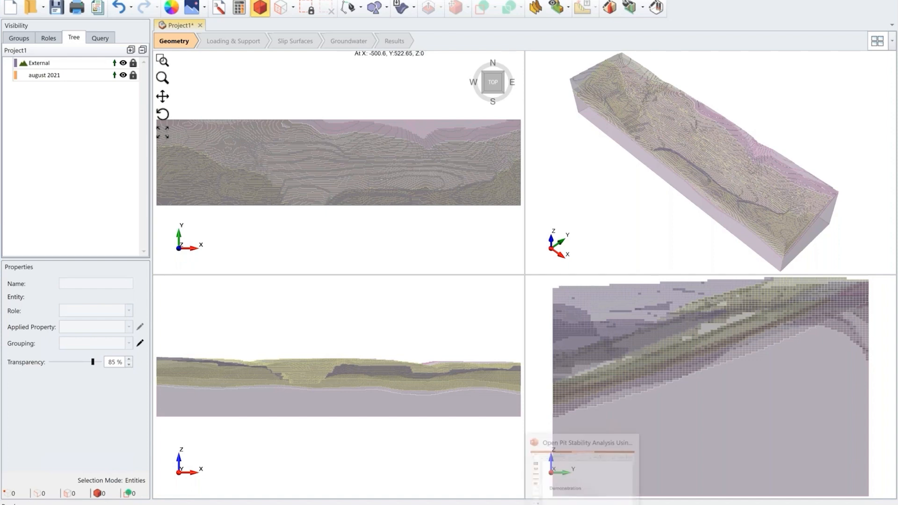
left_click(583, 468)
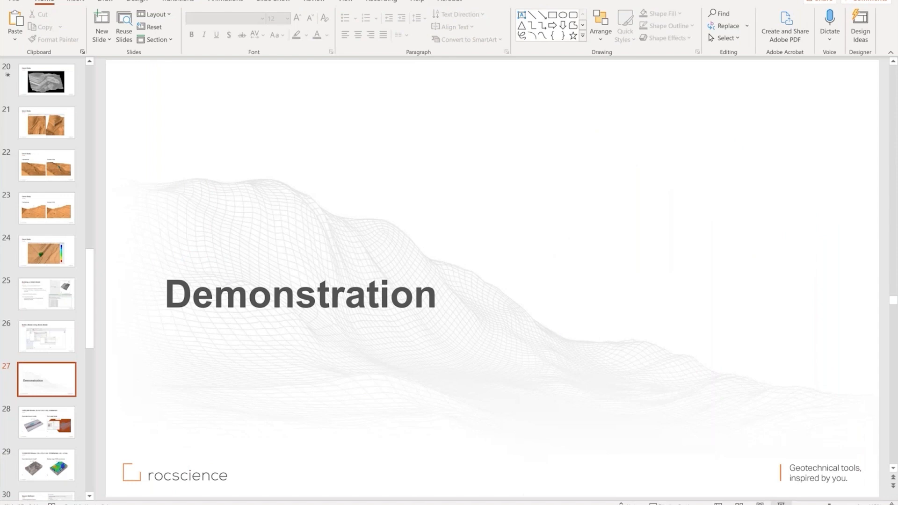
key("shift+F5")
key("Right")
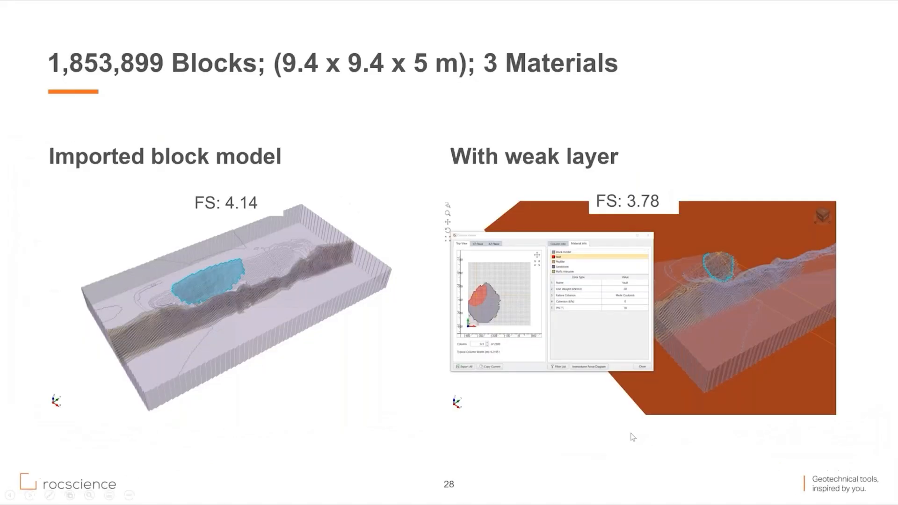